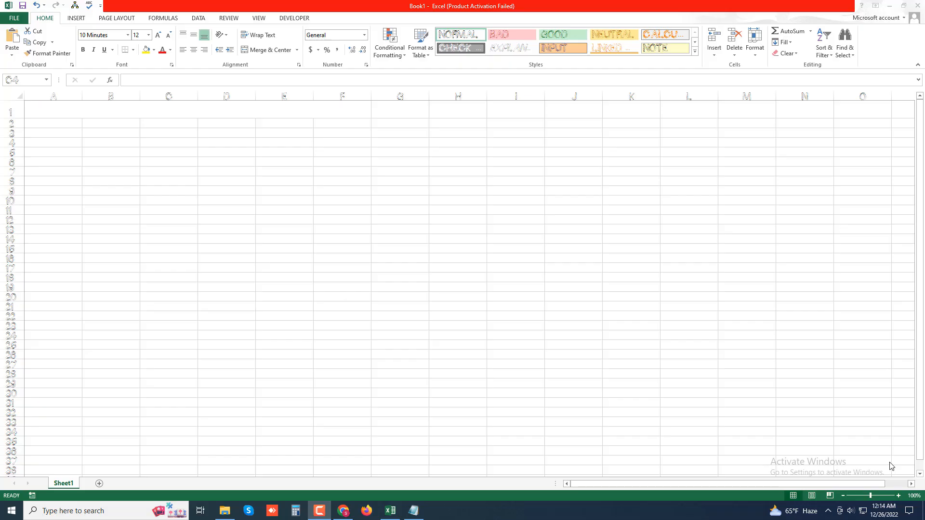
# Enter the misspelled sentence "you can ues Execl spel check featuer" in the merged cell A1
pyautogui.click(90, 106)
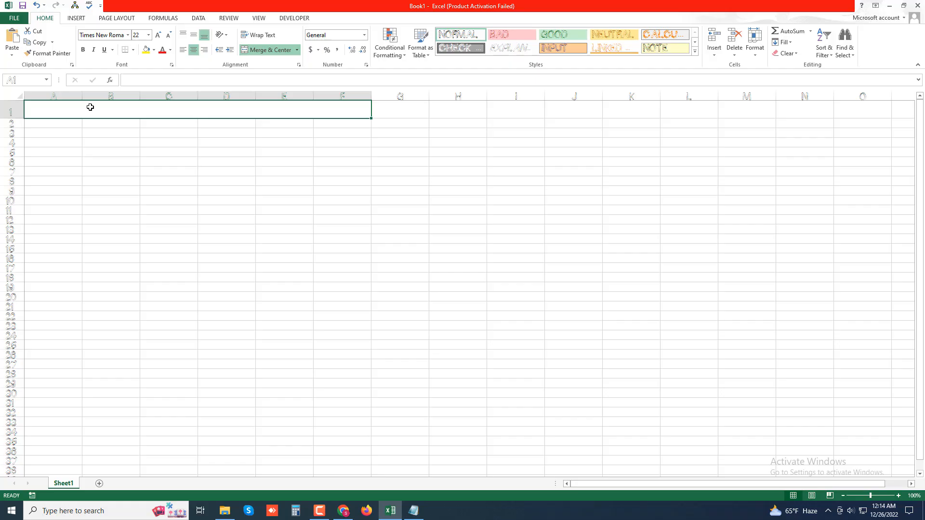
pyautogui.write('M')
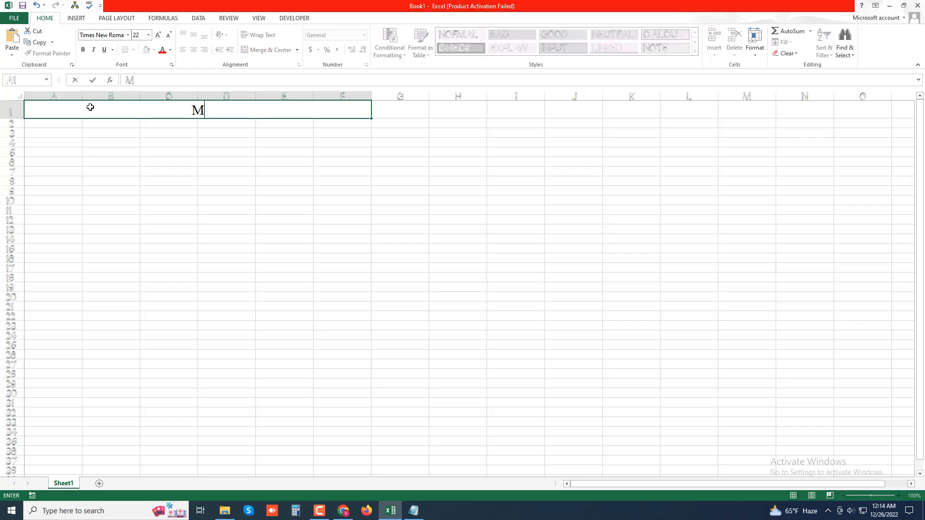
pyautogui.press('BackSpace')
pyautogui.write('you can')
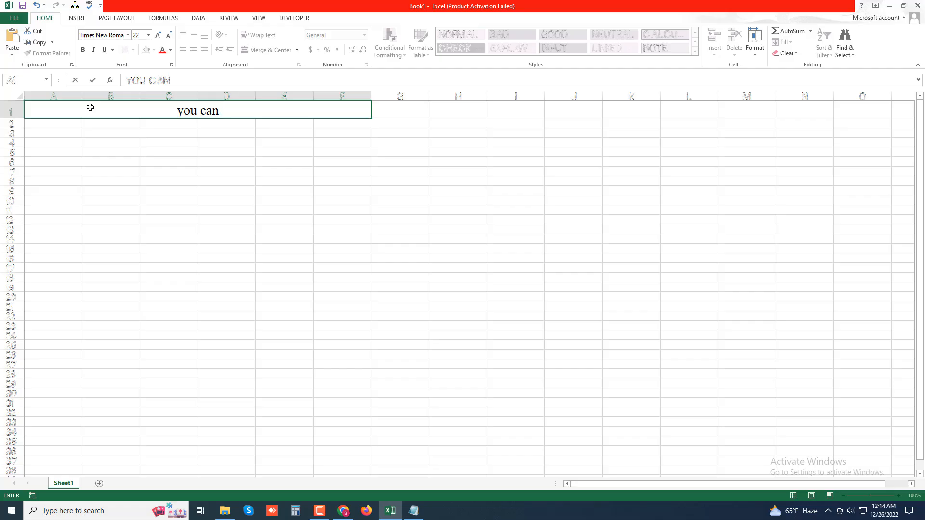
pyautogui.write(' ues')
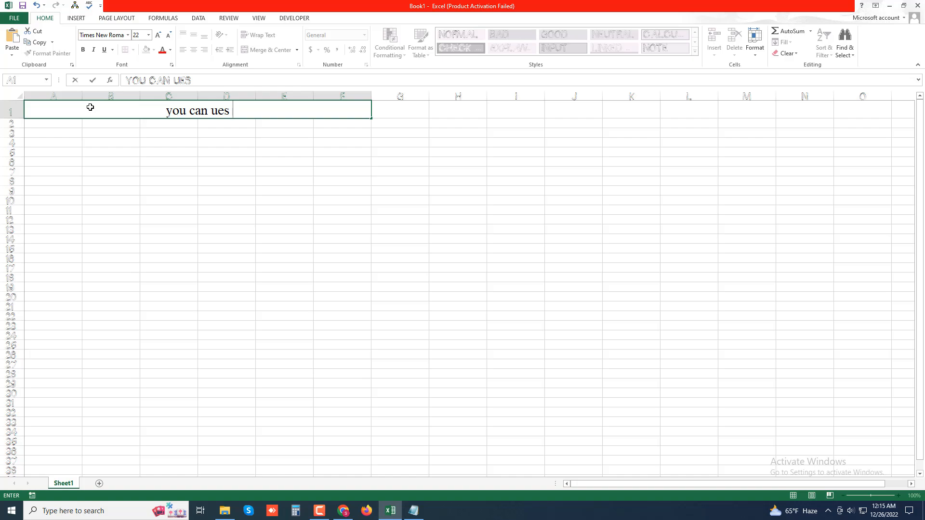
pyautogui.write('Ex')
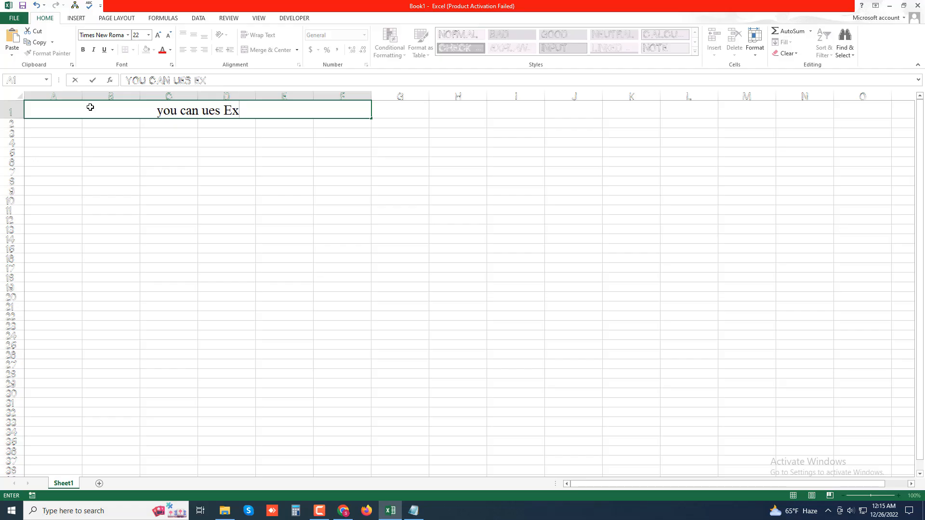
pyautogui.write('e')
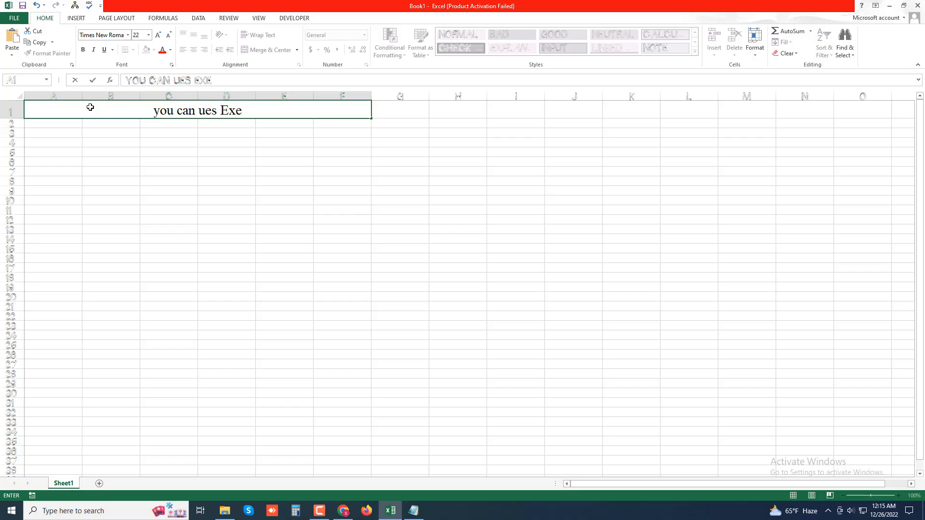
pyautogui.write('c')
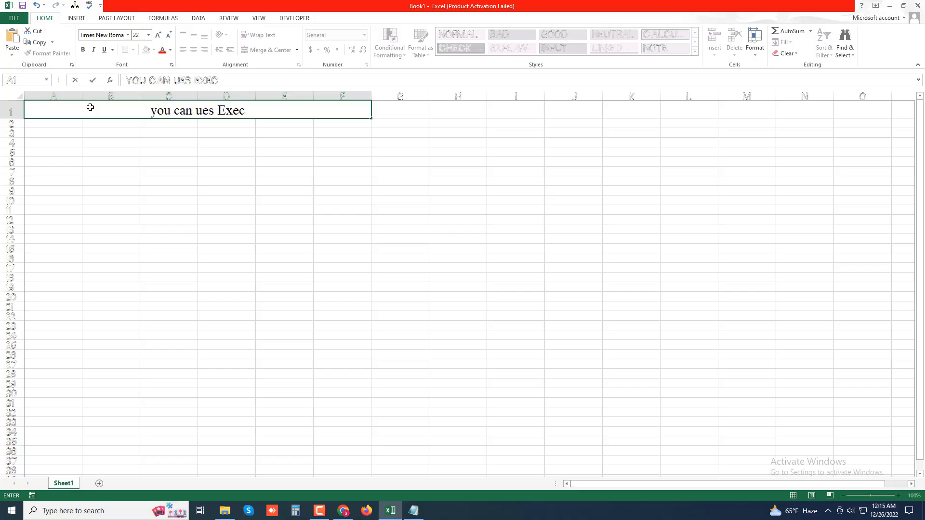
pyautogui.write('l')
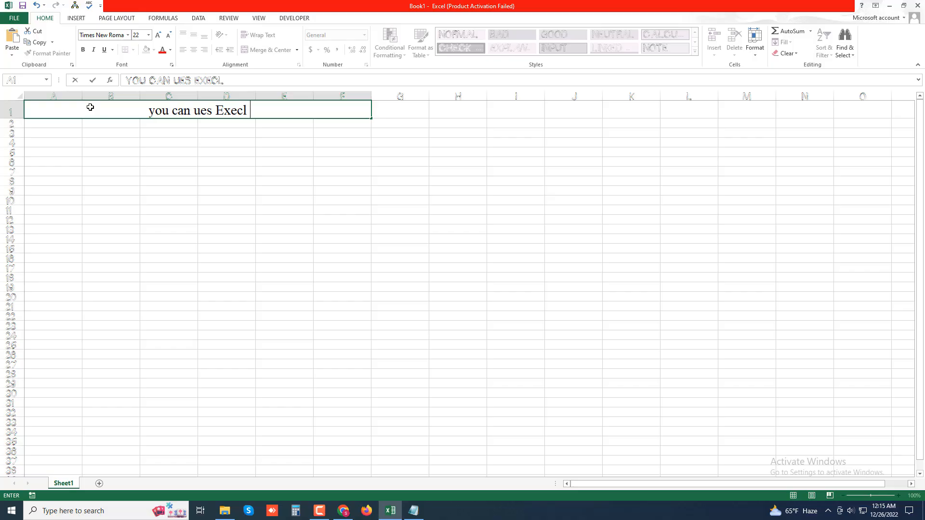
pyautogui.write(' s')
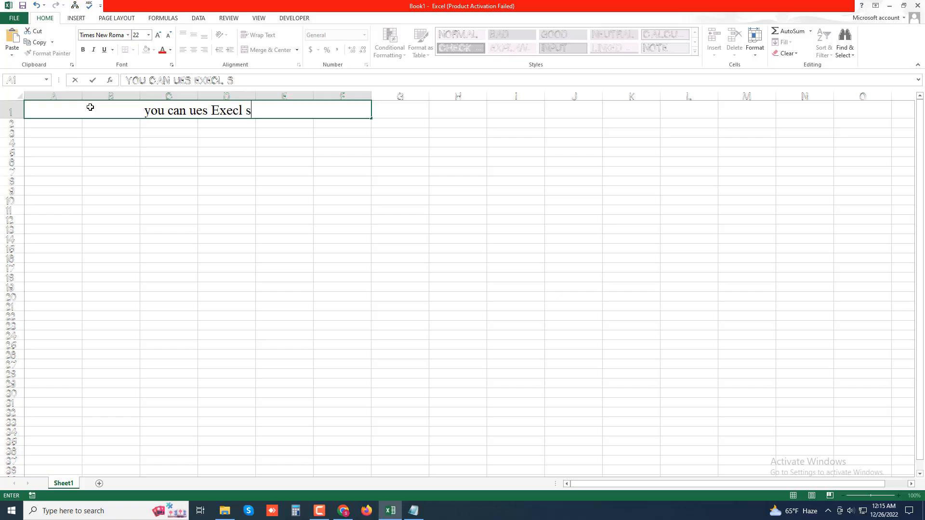
pyautogui.write('pel ')
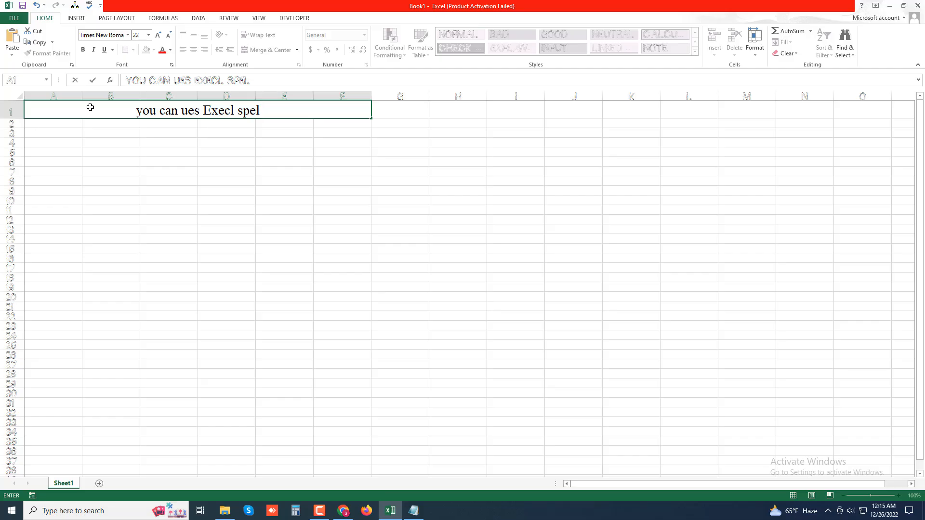
pyautogui.write('check')
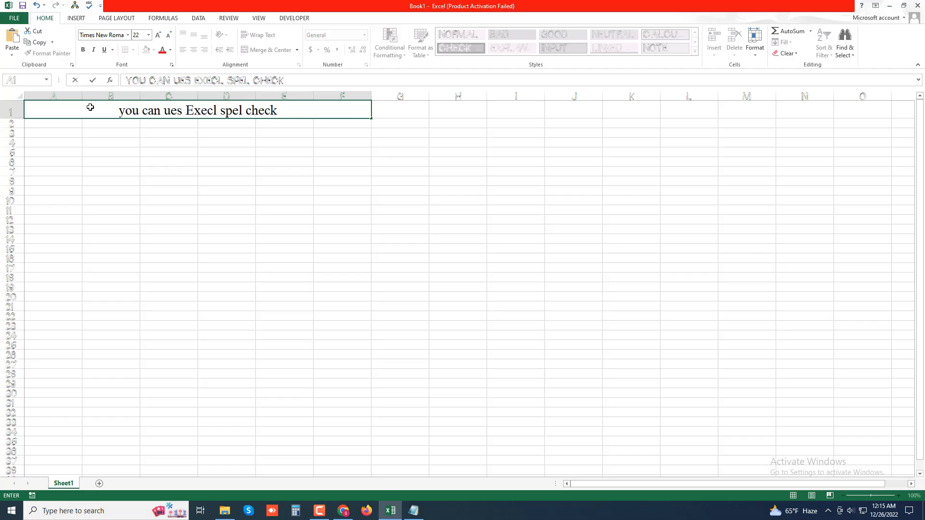
pyautogui.write(' fe')
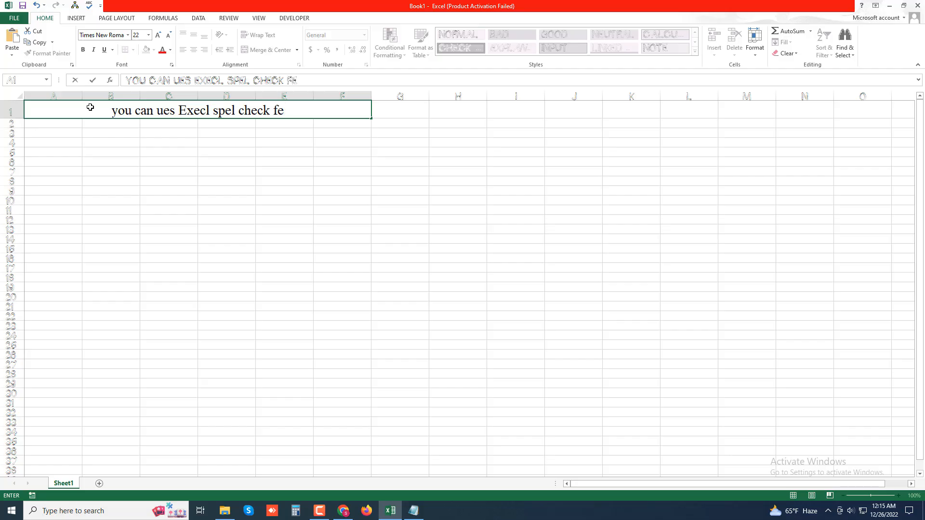
pyautogui.write('atuer')
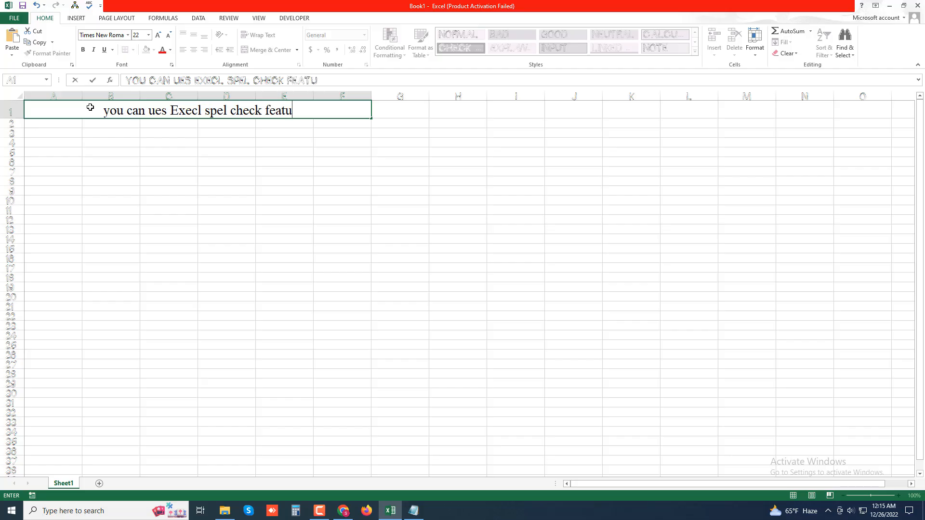
pyautogui.click(167, 140)
pyautogui.click(205, 113)
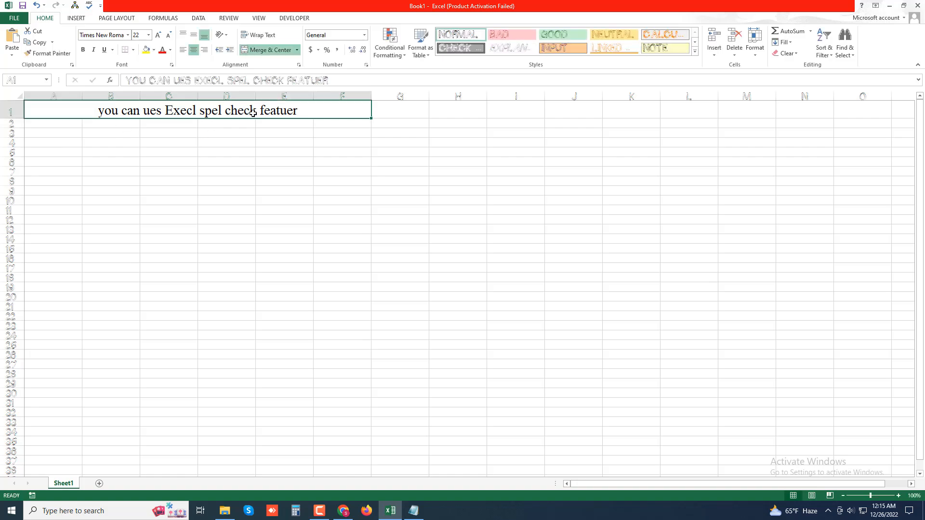
pyautogui.doubleClick(288, 114)
pyautogui.click(276, 114)
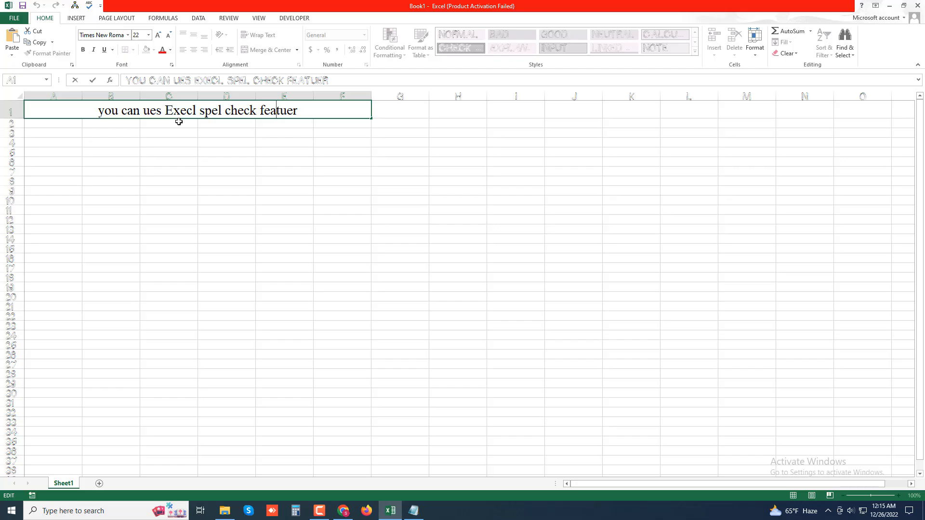
pyautogui.click(156, 122)
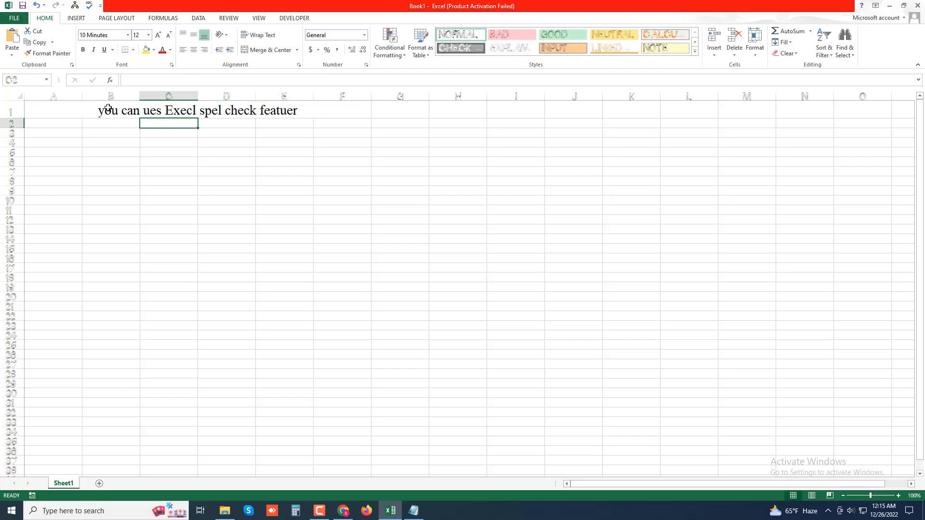
pyautogui.moveTo(106, 110); pyautogui.dragTo(292, 112)
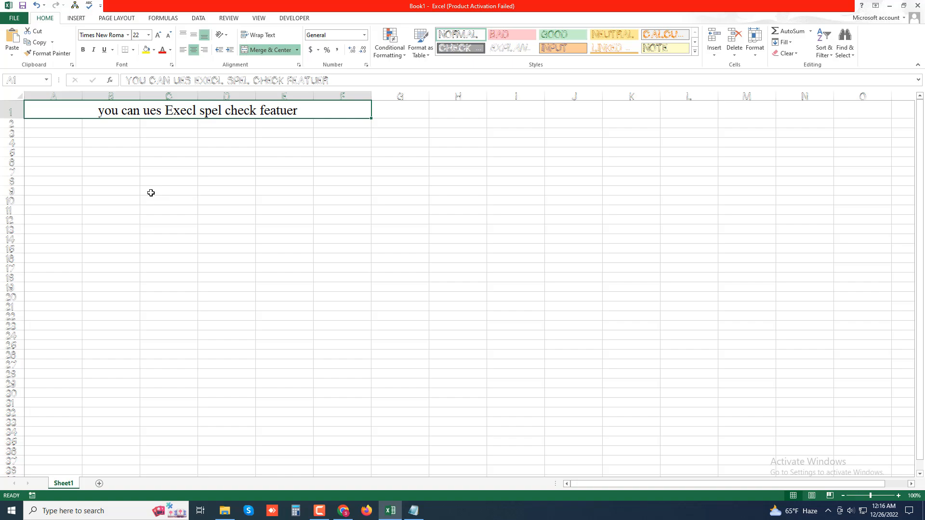
pyautogui.click(203, 152)
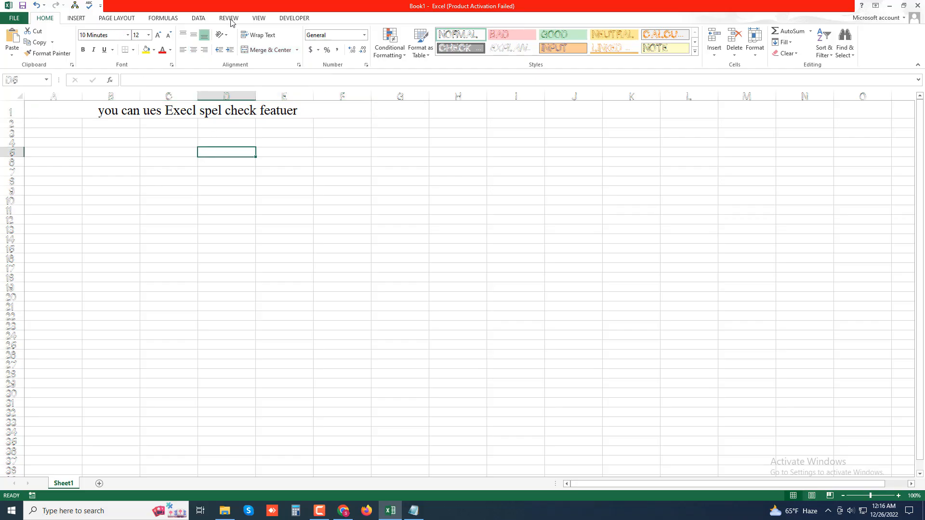
# Spell-check cell A1, replace the misspelled words with "use", "Excel", "spell" and "feature", and undo the corrections
pyautogui.click(230, 19)
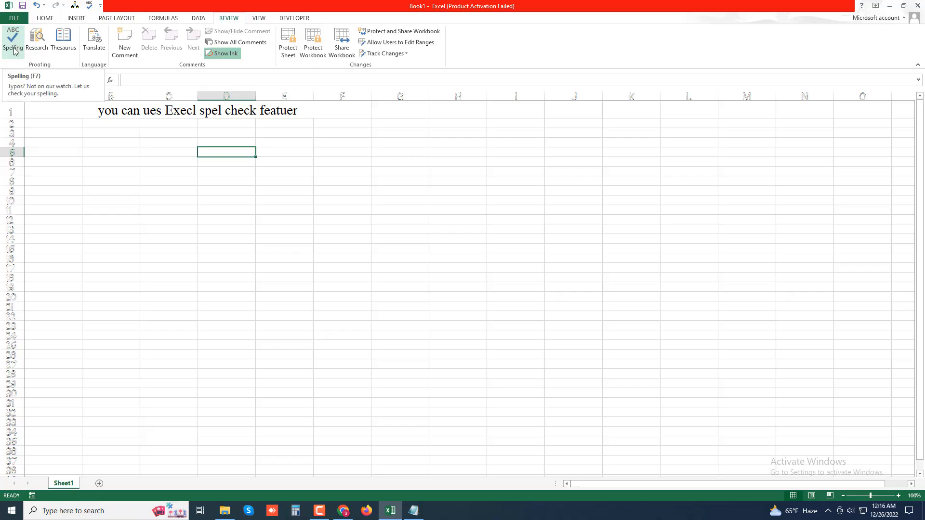
pyautogui.click(198, 112)
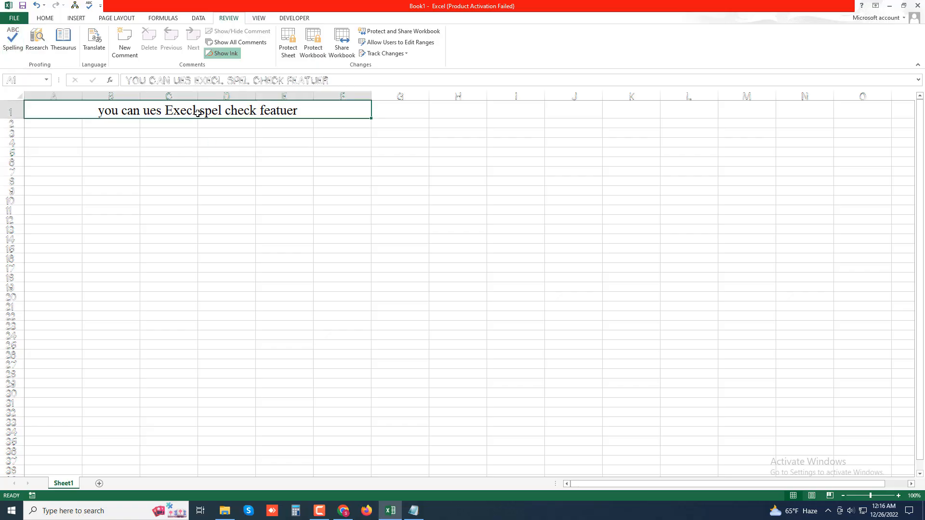
pyautogui.click(18, 48)
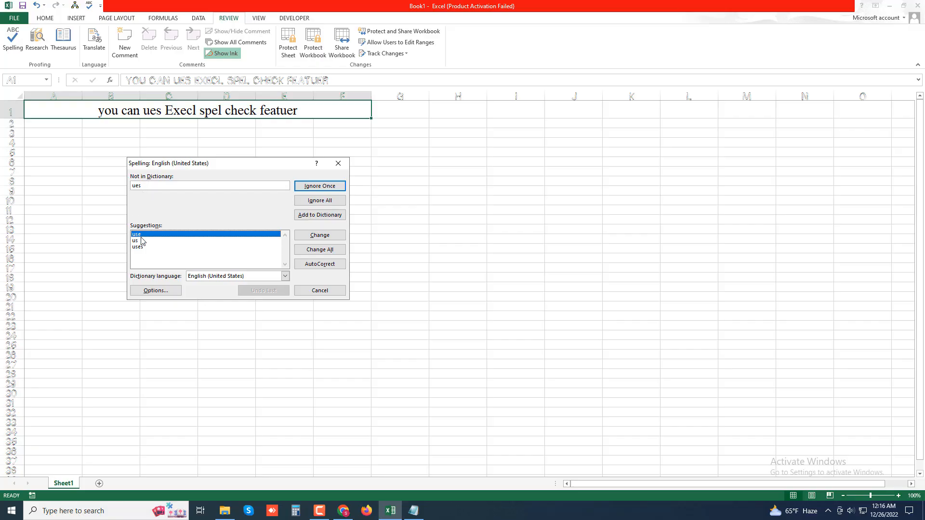
pyautogui.click(311, 236)
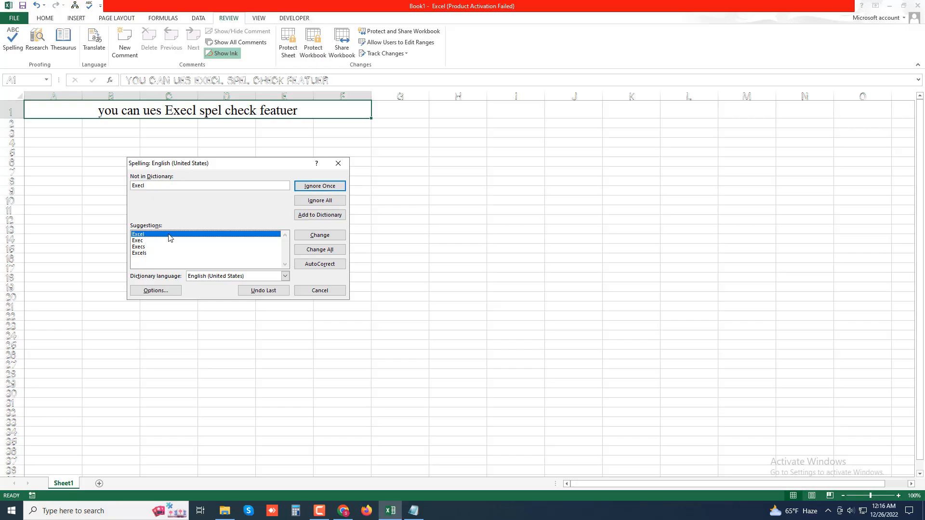
pyautogui.click(320, 235)
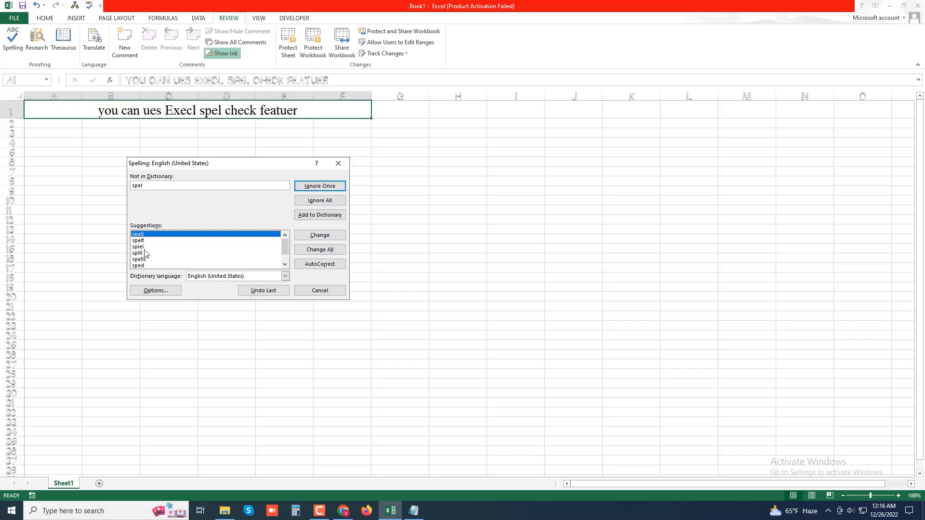
pyautogui.click(304, 236)
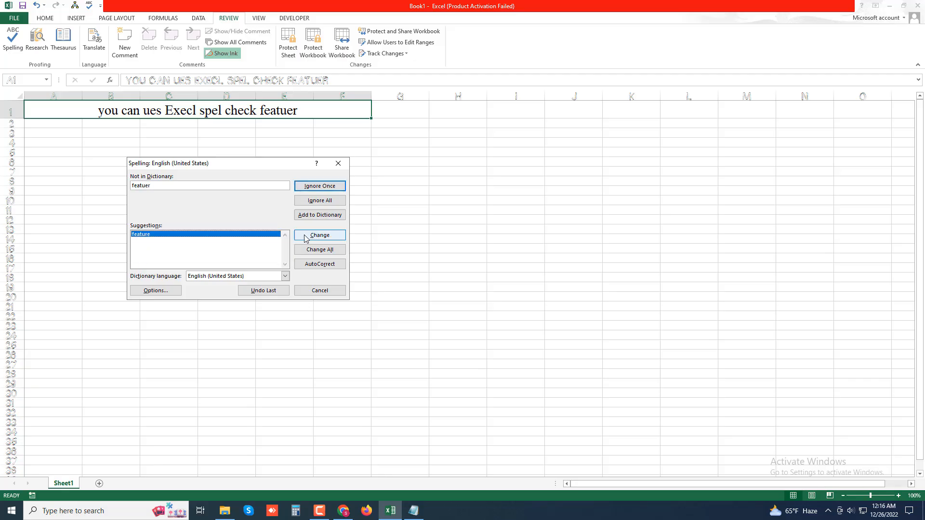
pyautogui.click(308, 236)
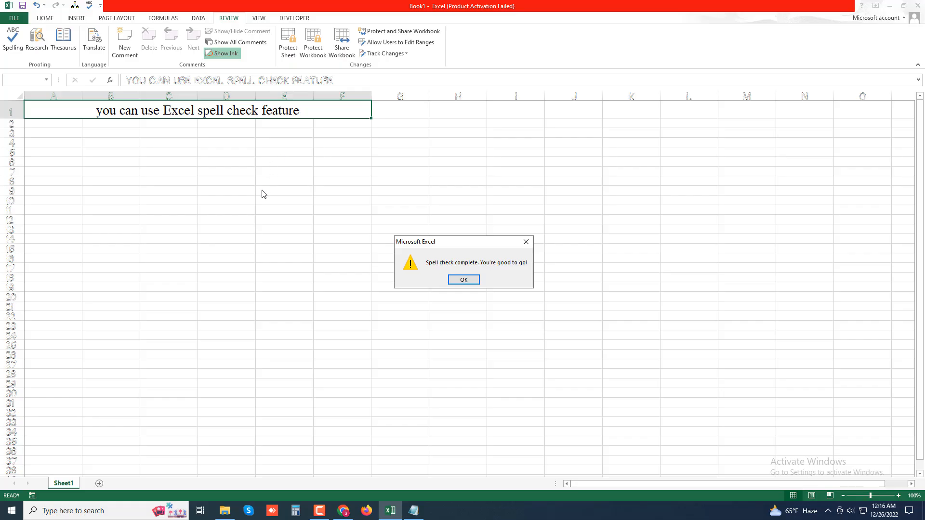
pyautogui.click(453, 282)
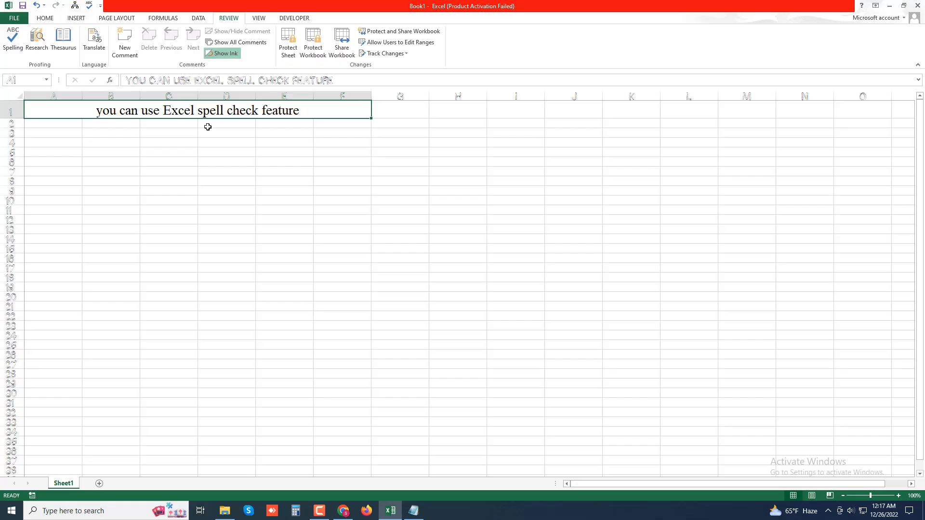
pyautogui.hotkey('ctrl', 'z')
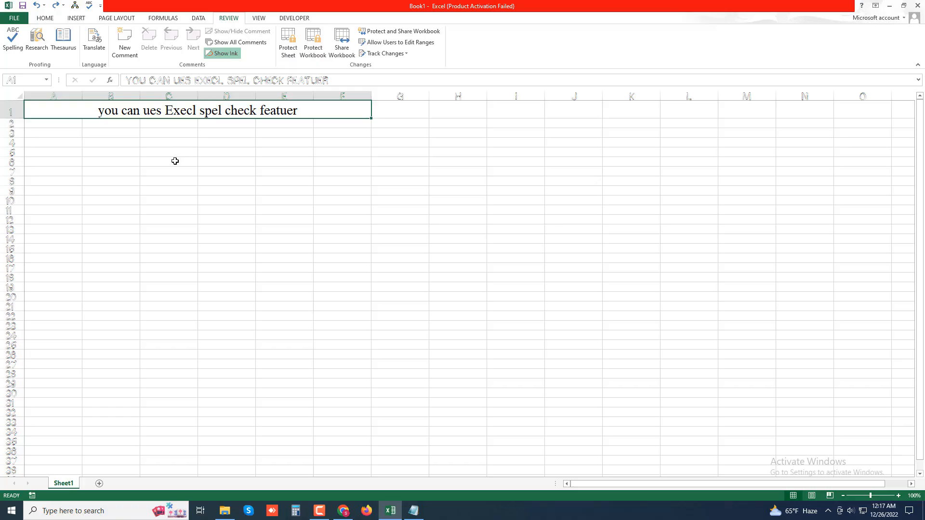
# Run the spelling check on cell A1, changing ues to "use", Execl to "Excel", spel to "spell" and featuer to "feature"
pyautogui.press('F7')
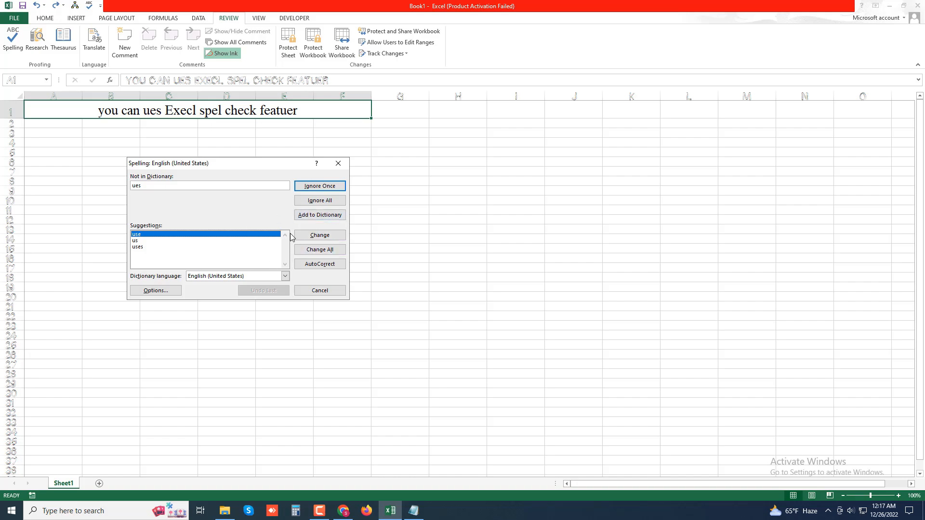
pyautogui.click(324, 237)
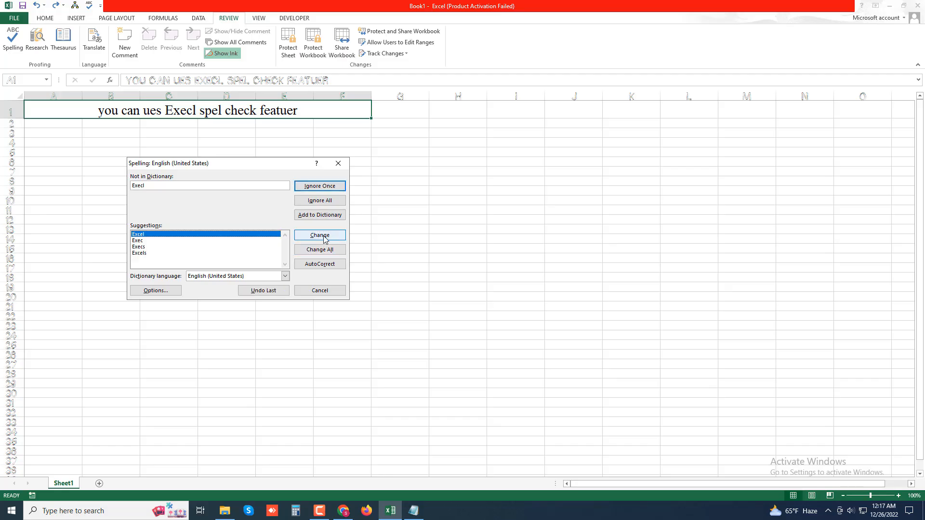
pyautogui.click(324, 237)
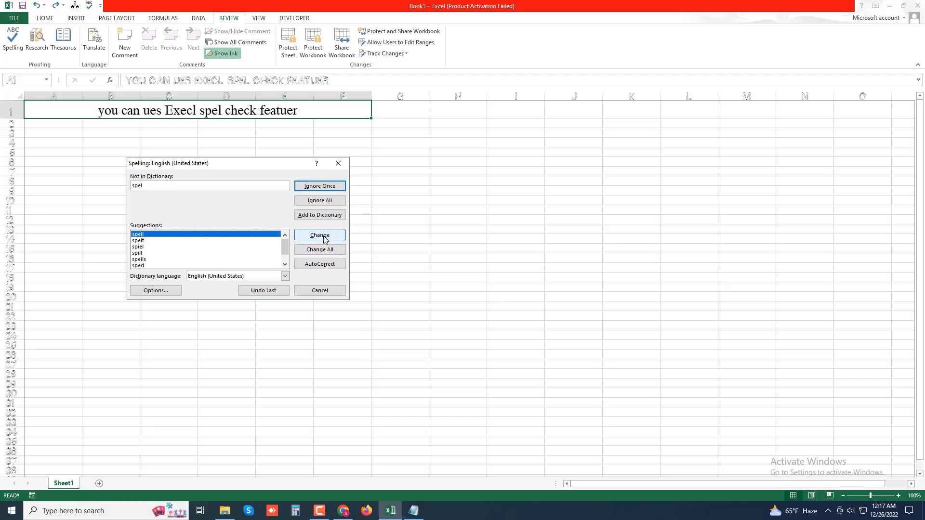
pyautogui.click(324, 237)
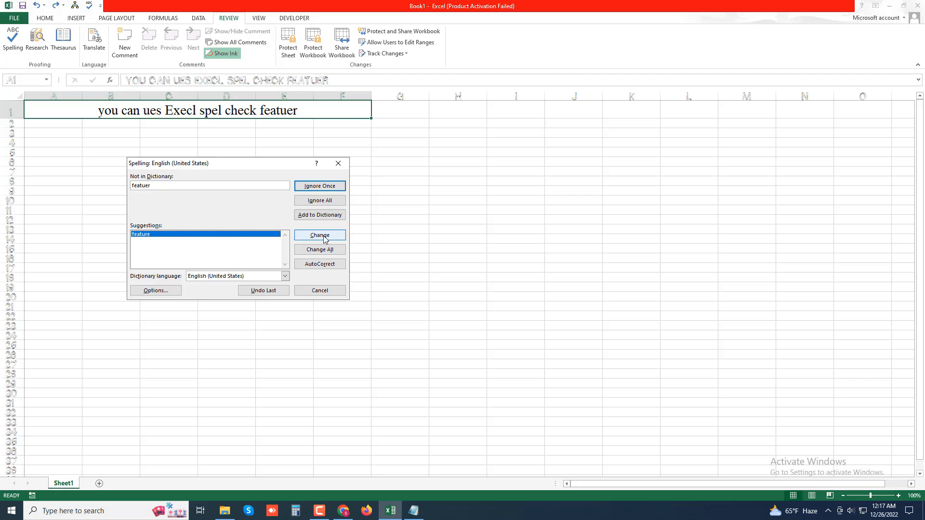
pyautogui.click(323, 237)
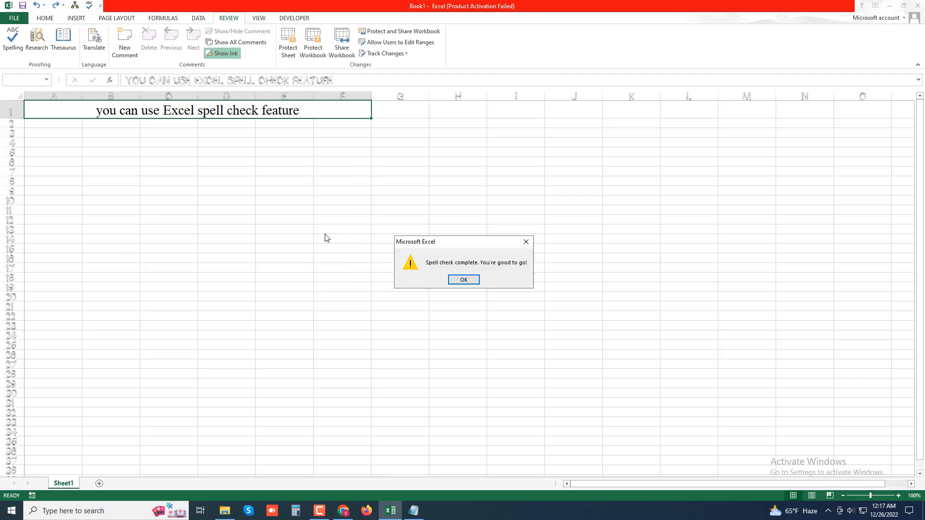
pyautogui.click(458, 279)
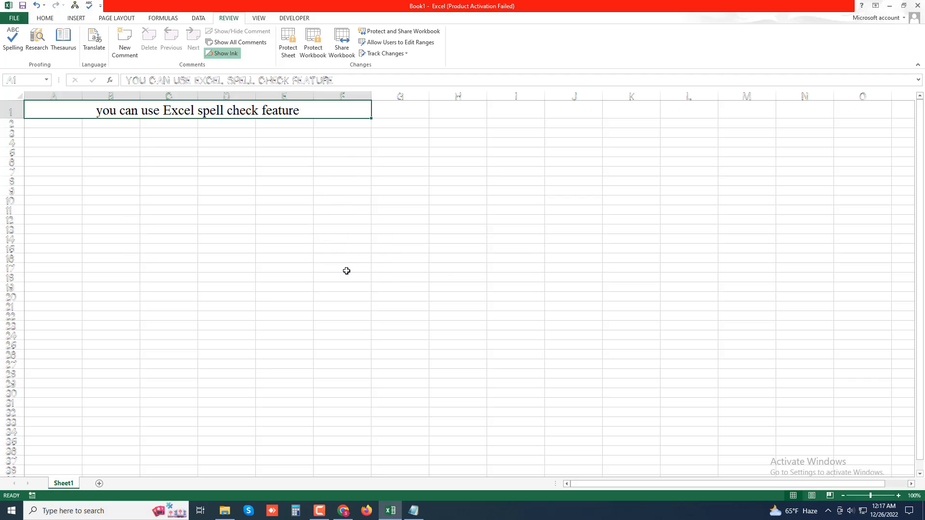